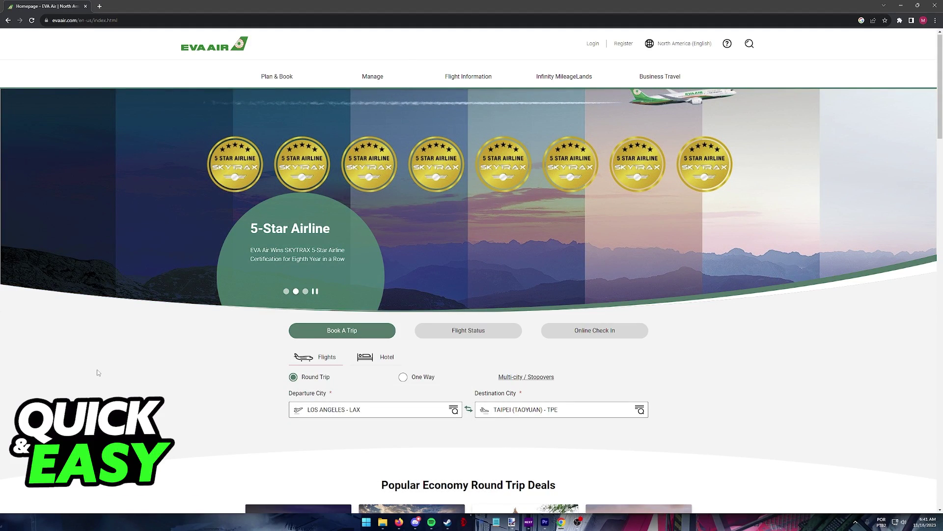
scroll(210, 395, down, 4)
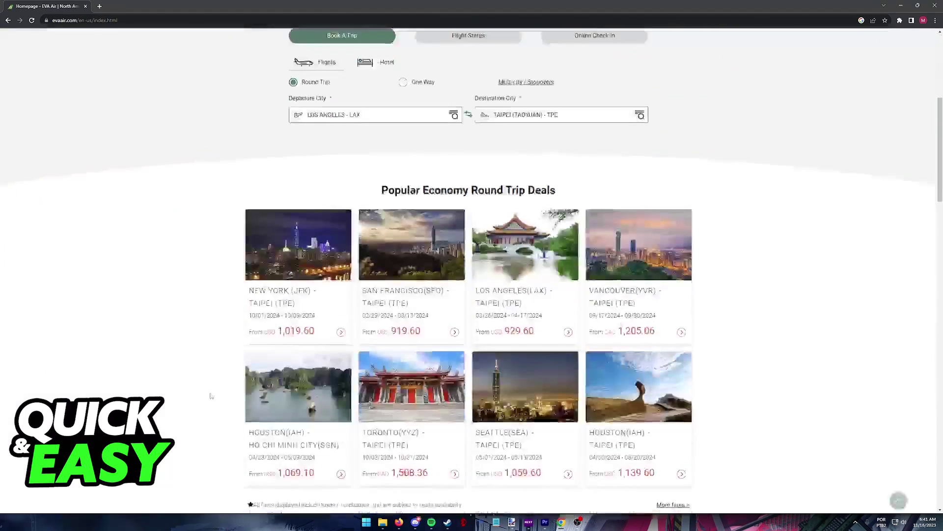
scroll(211, 393, down, 6)
scroll(234, 399, up, 6)
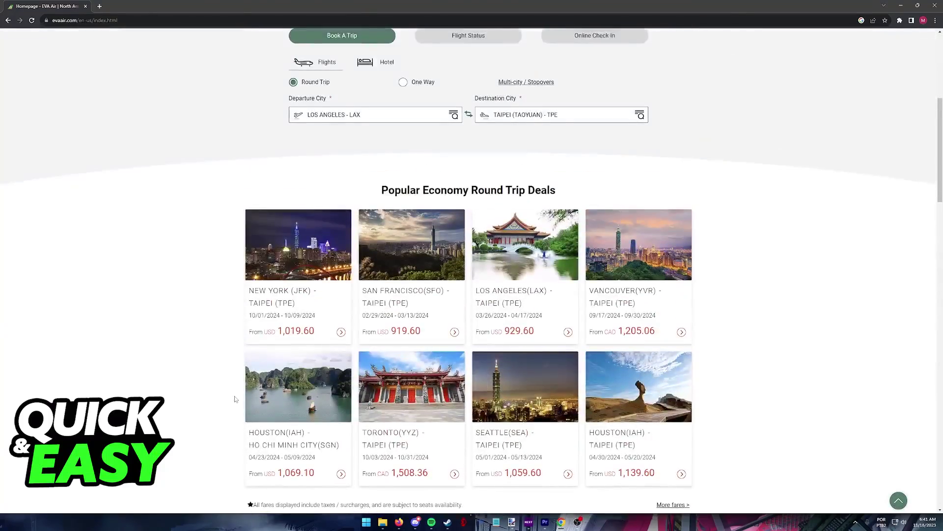
scroll(234, 399, down, 4)
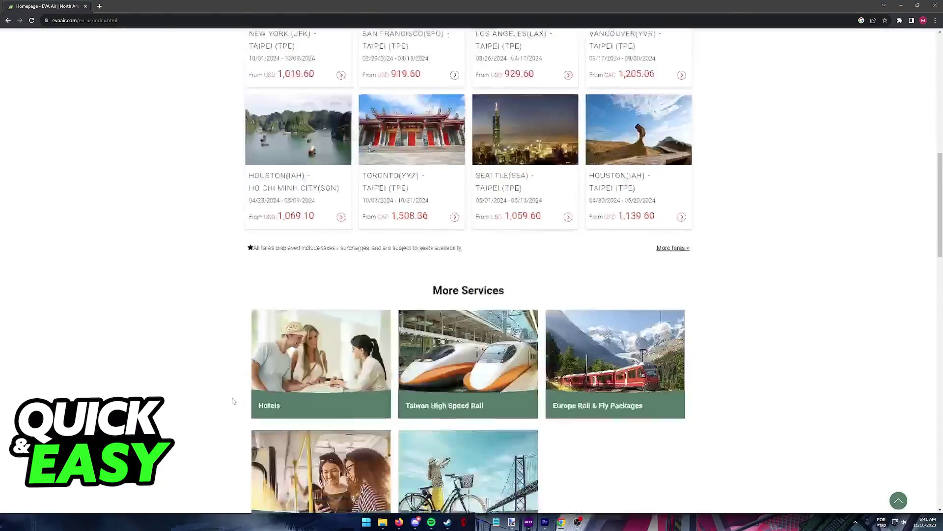
scroll(229, 396, down, 3)
scroll(229, 396, down, 3)
scroll(228, 387, up, 9)
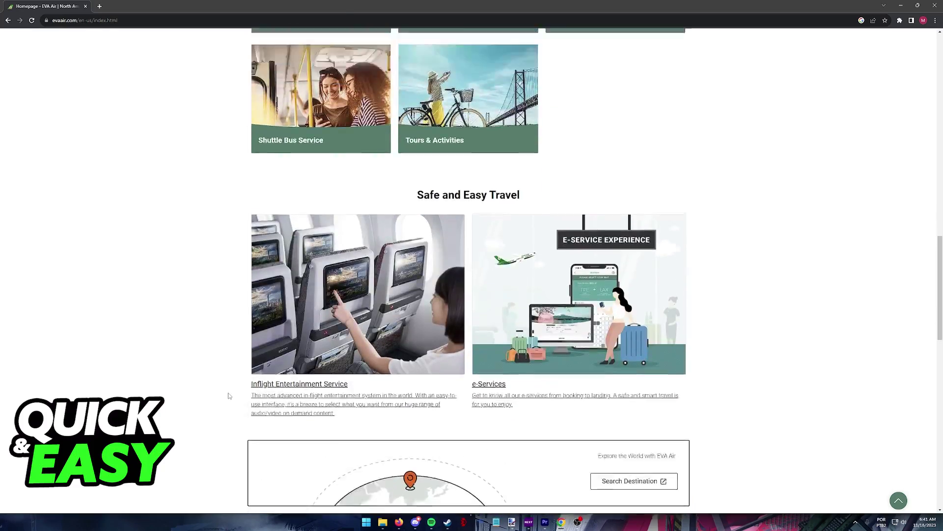
scroll(228, 383, up, 2)
scroll(375, 404, up, 2)
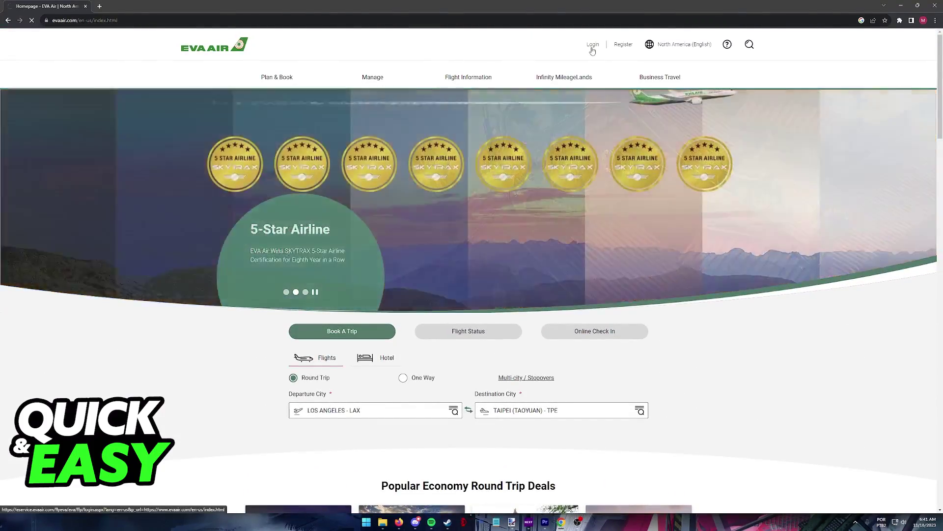
Open the Infinity MileageLands member login page from the header Login link
click(592, 46)
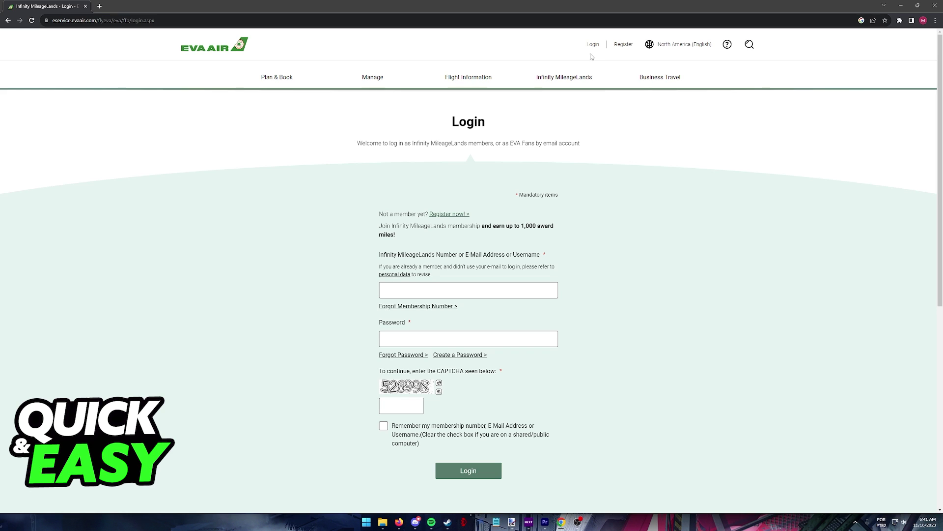
scroll(432, 303, down, 3)
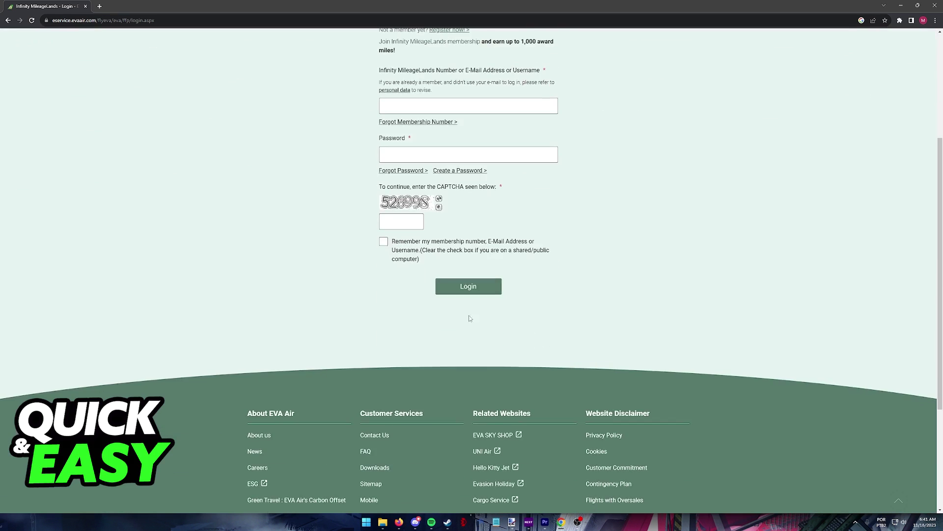
scroll(469, 316, up, 3)
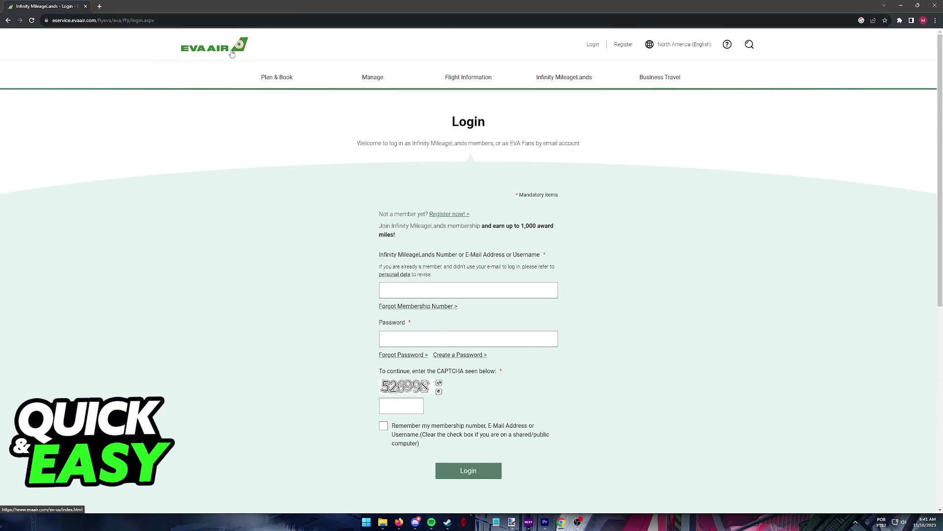
Return to the EVA Air homepage and show the Online Check In form instead of Flight Status
click(233, 44)
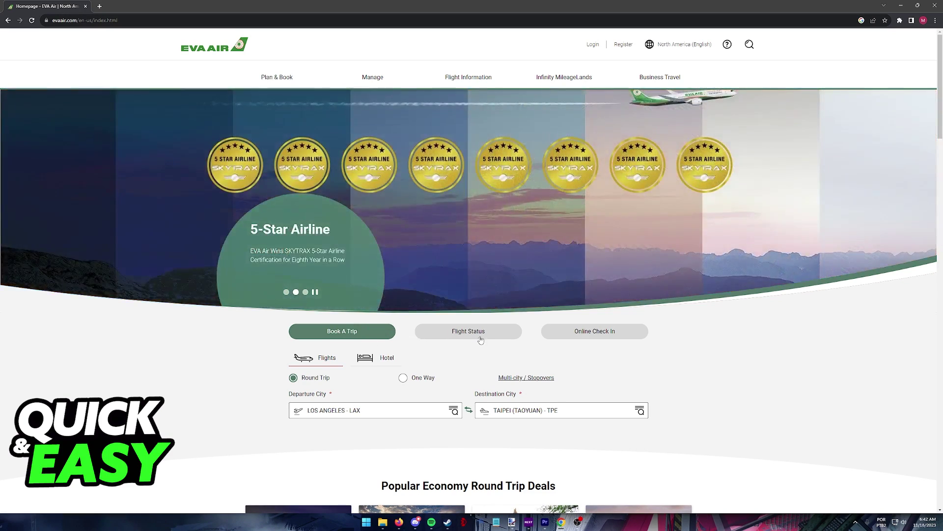
click(481, 338)
scroll(487, 327, down, 4)
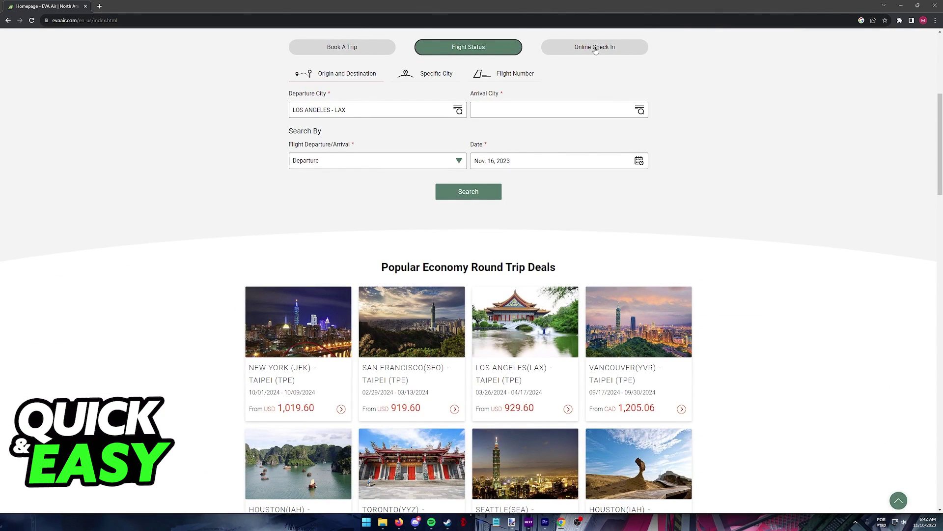
drag(619, 47, 583, 58)
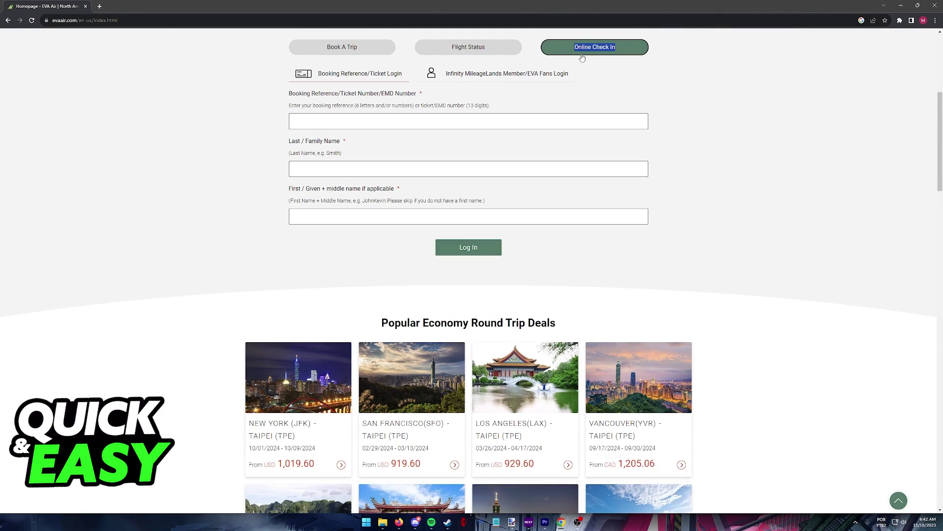
click(679, 75)
click(486, 52)
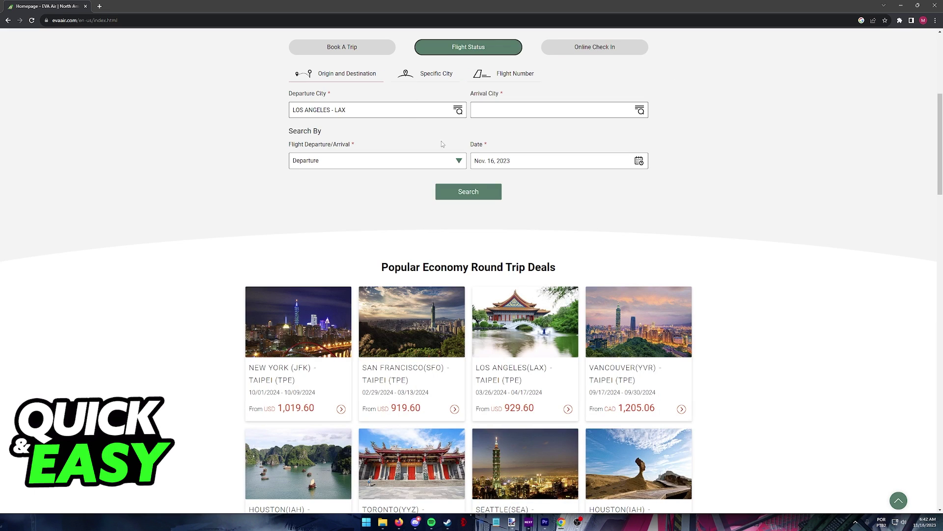
click(561, 57)
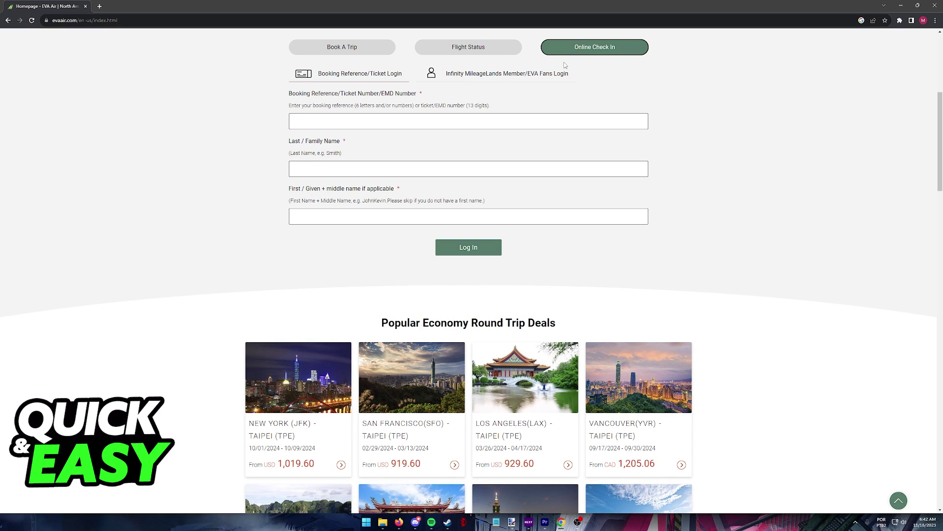
triple_click(600, 47)
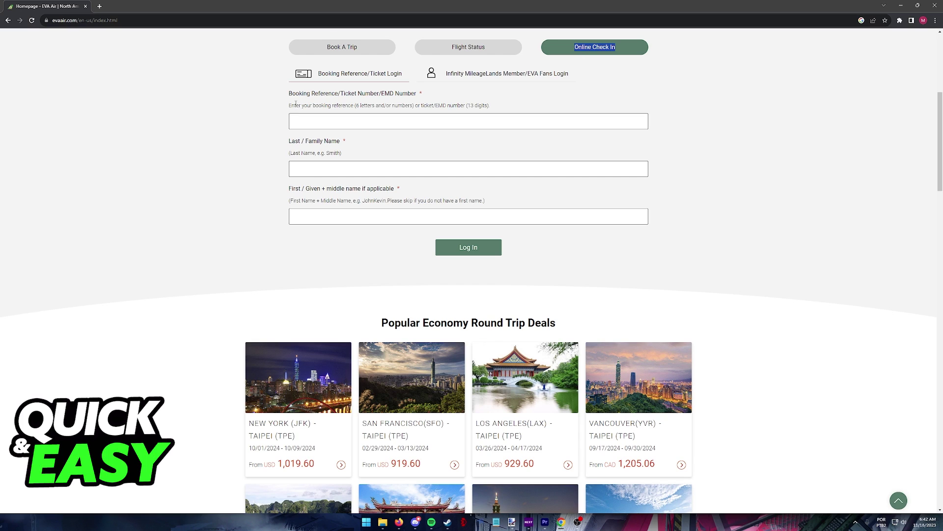
drag(289, 97, 421, 99)
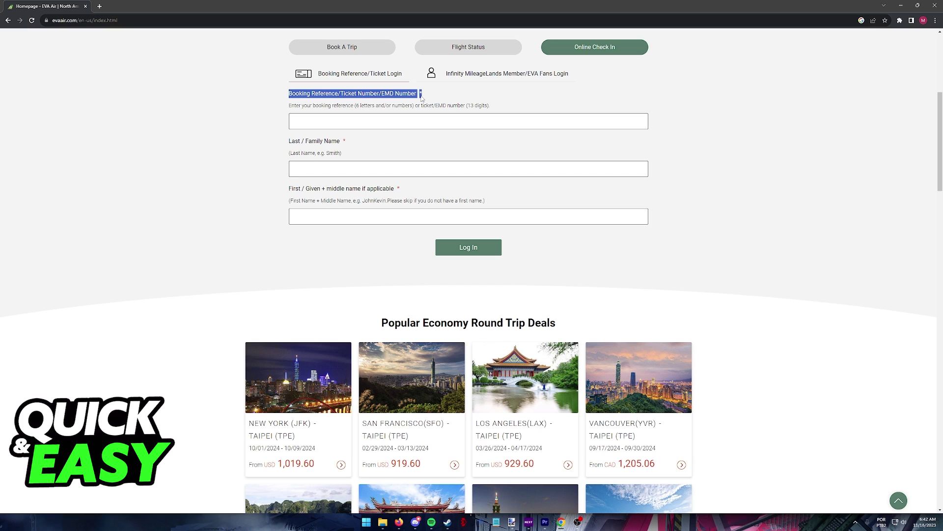
drag(290, 141, 333, 161)
click(252, 174)
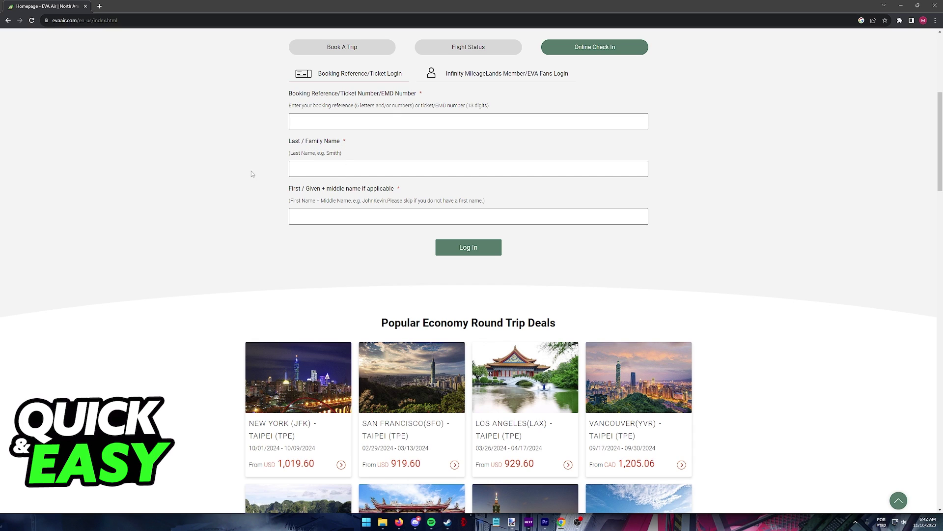
drag(288, 191, 414, 205)
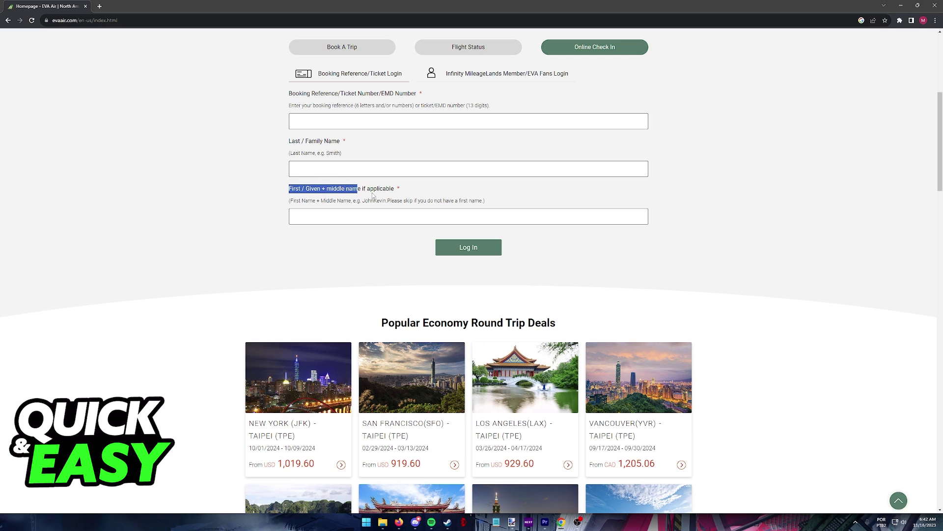
click(397, 187)
scroll(389, 200, up, 1)
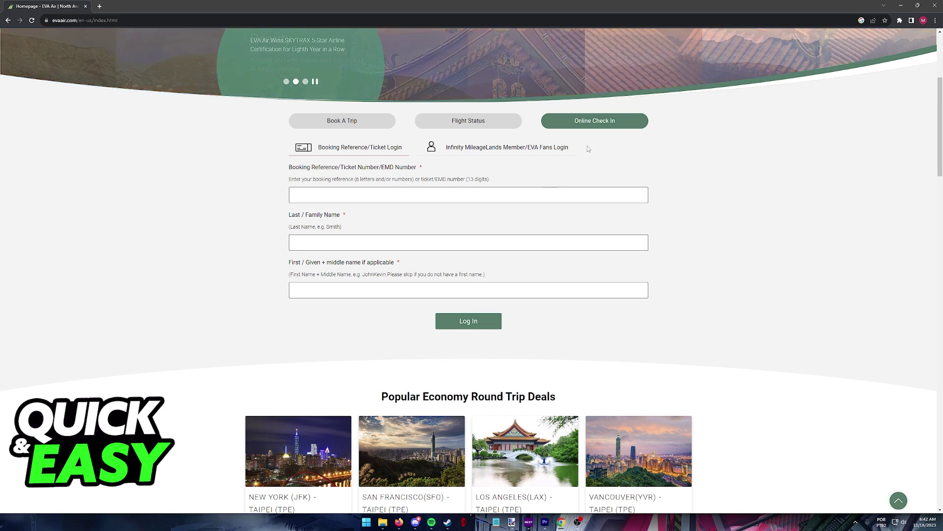
Show the 'Infinity MileageLands Member/EVA Fans Login' check-in form and focus the membership number field
drag(588, 149, 443, 150)
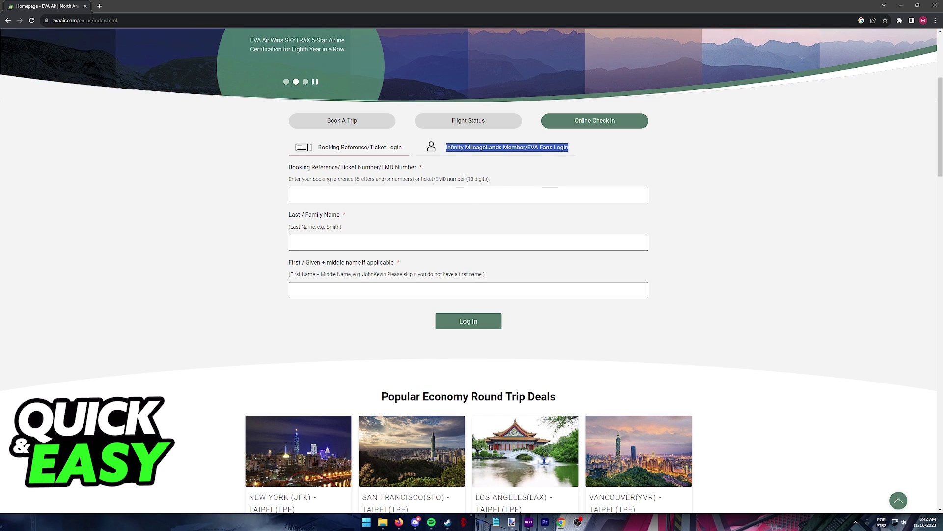
click(478, 149)
scroll(442, 147, down, 1)
click(414, 140)
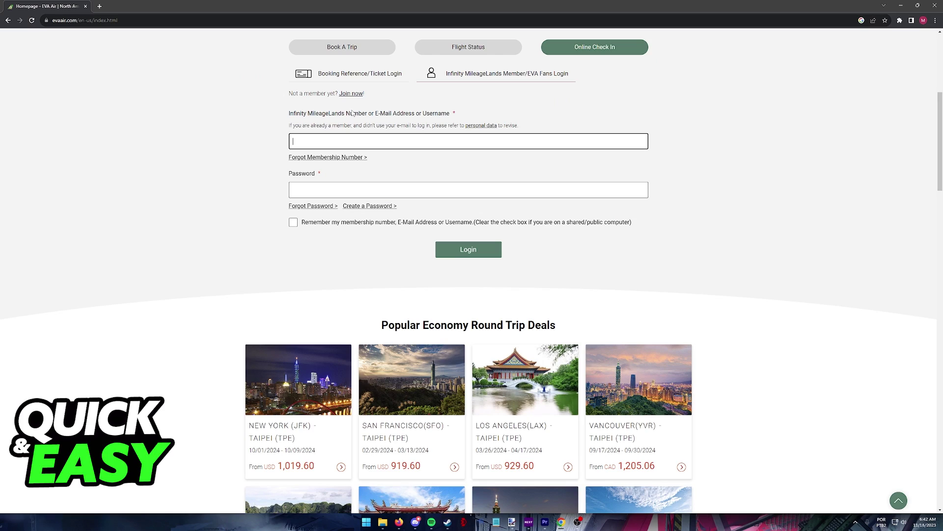
scroll(424, 236, up, 2)
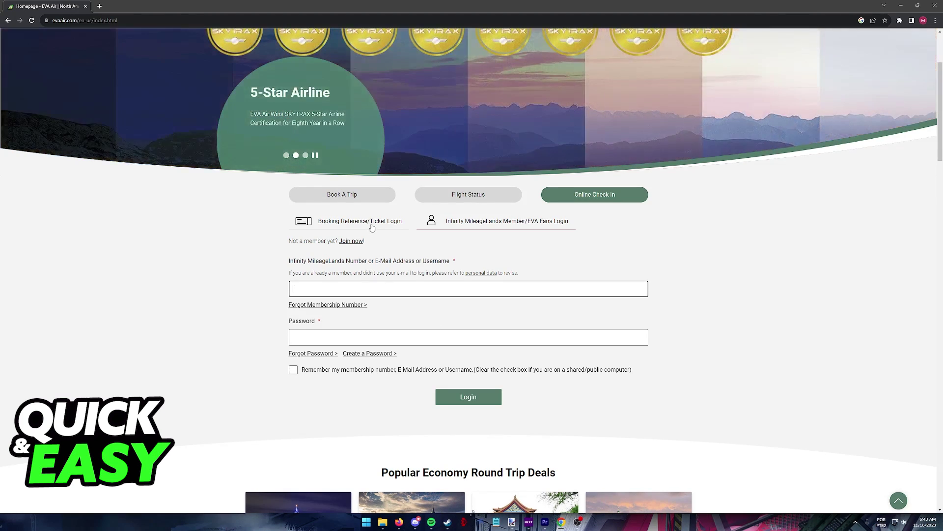
Fill the booking reference form with a booking number, family name Q and first name E, and submit
click(361, 221)
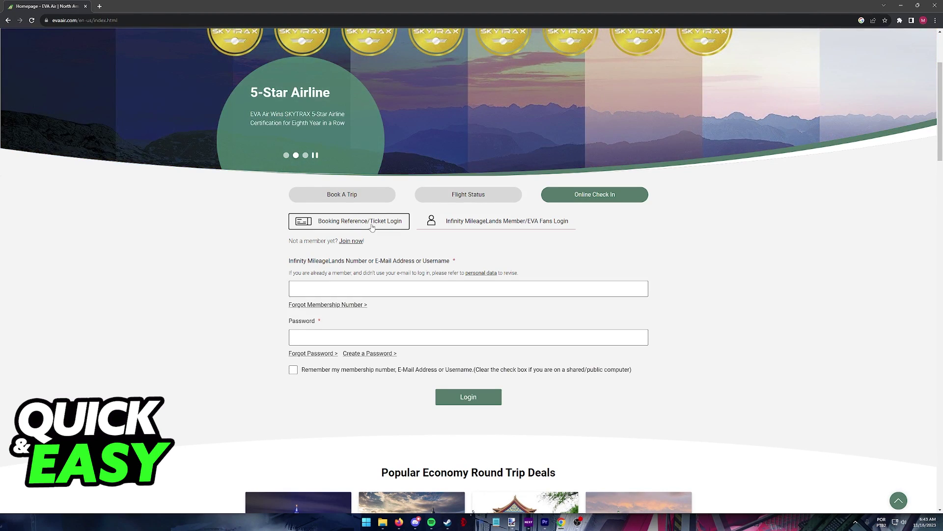
scroll(397, 296, up, 3)
scroll(383, 308, up, 1)
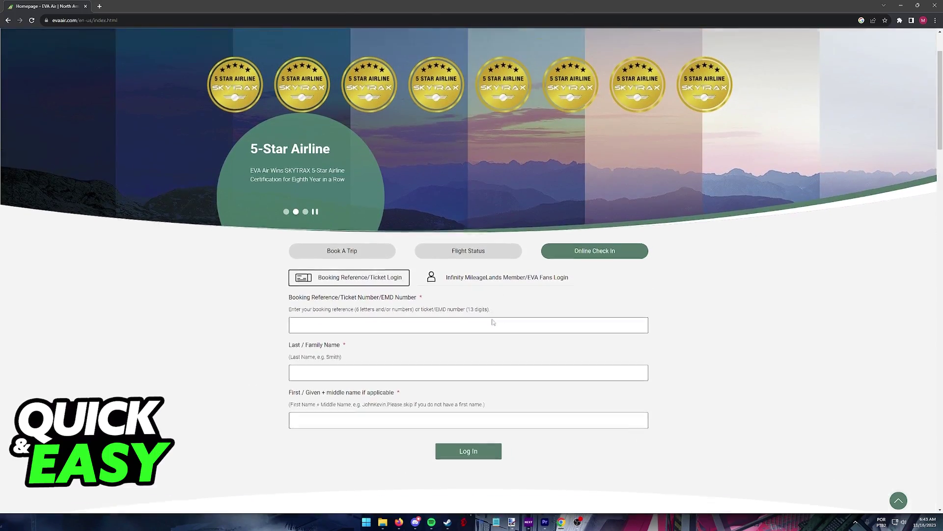
scroll(457, 285, down, 3)
scroll(453, 278, up, 1)
scroll(453, 277, up, 2)
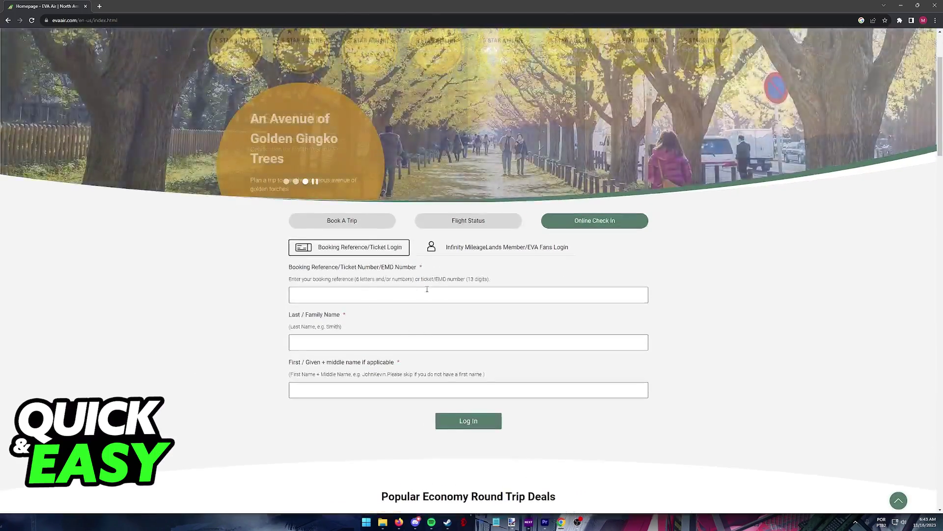
click(434, 298)
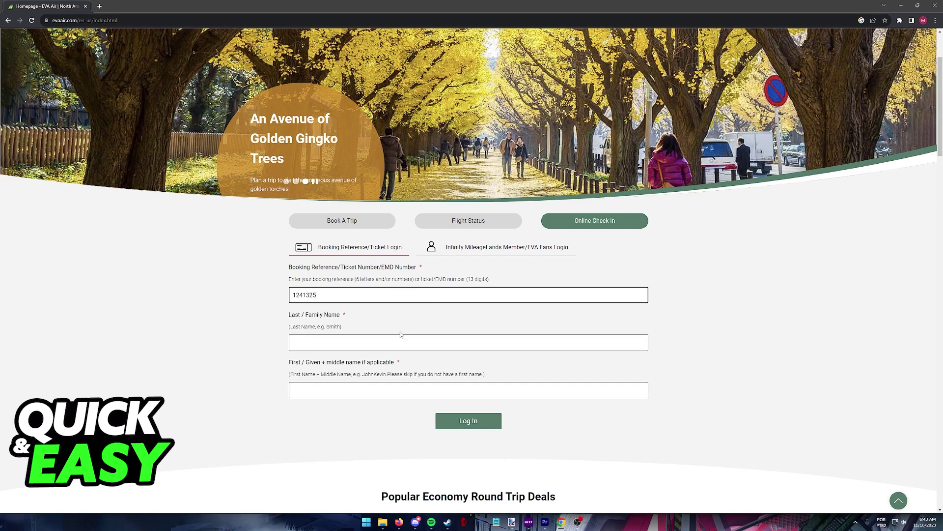
click(400, 337)
text(Q)
key(Tab)
text(E)
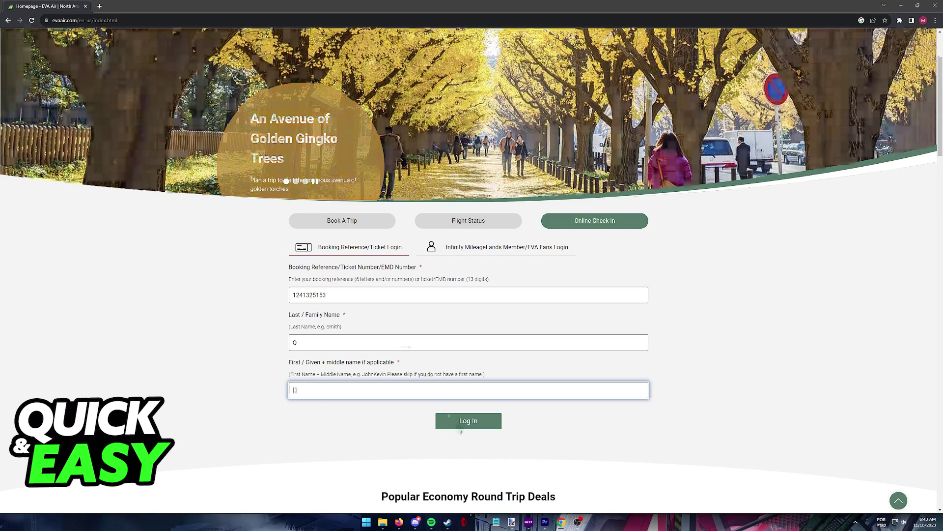
click(469, 421)
Retry login with a longer booking number, then trim it back to 124132
click(390, 294)
text(25)
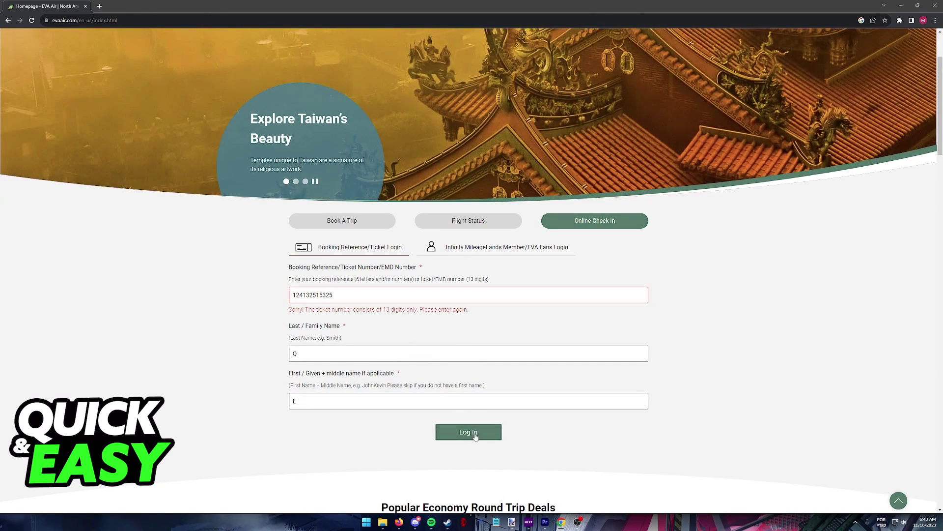
text(432)
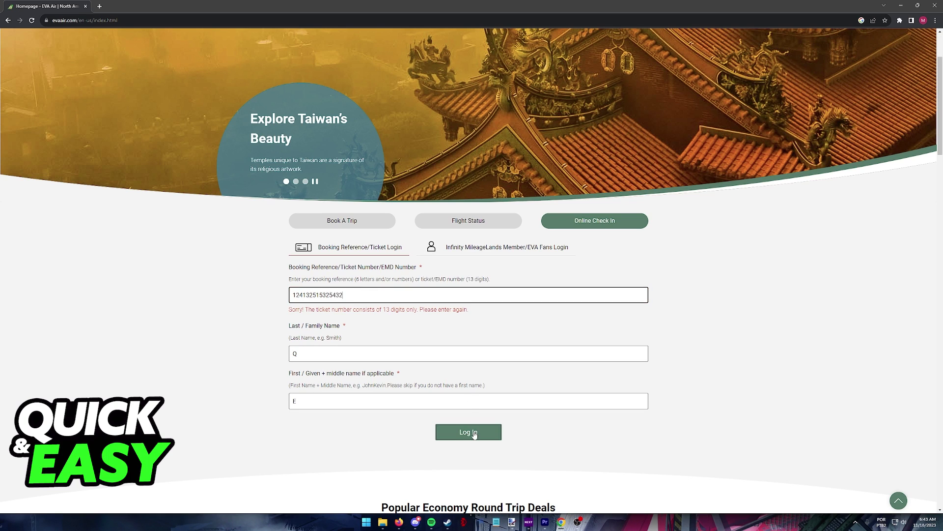
click(470, 433)
click(343, 295)
drag(344, 295, 315, 295)
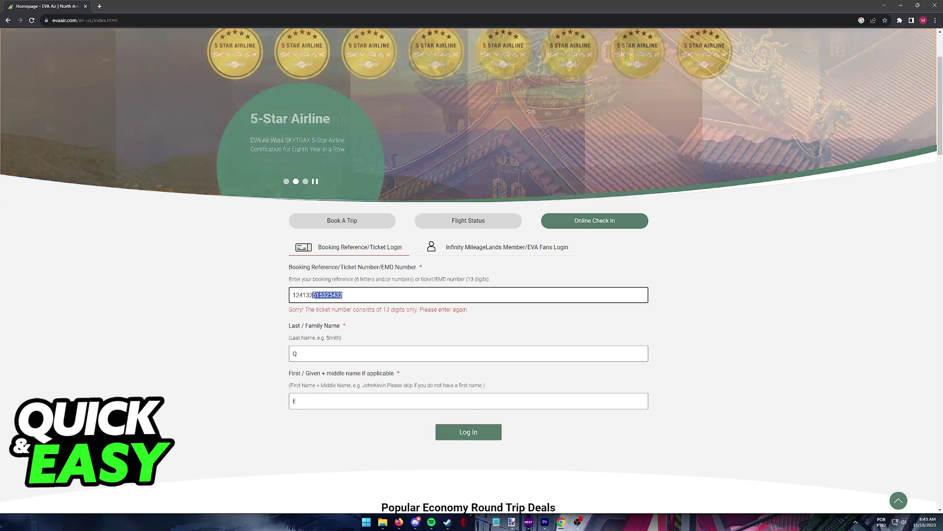
key(BackSpace)
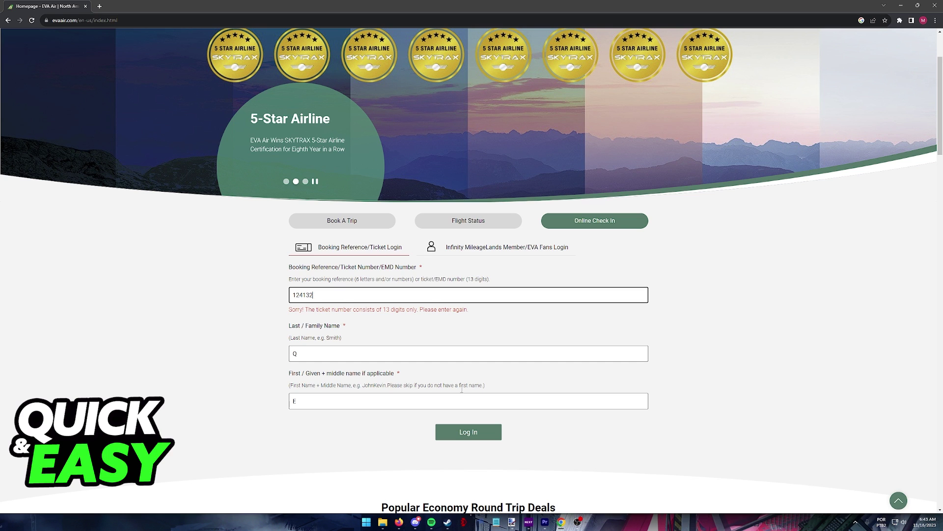
Log in with the booking details, then show the Manage Your Trip member/EVA Fans login form
click(472, 434)
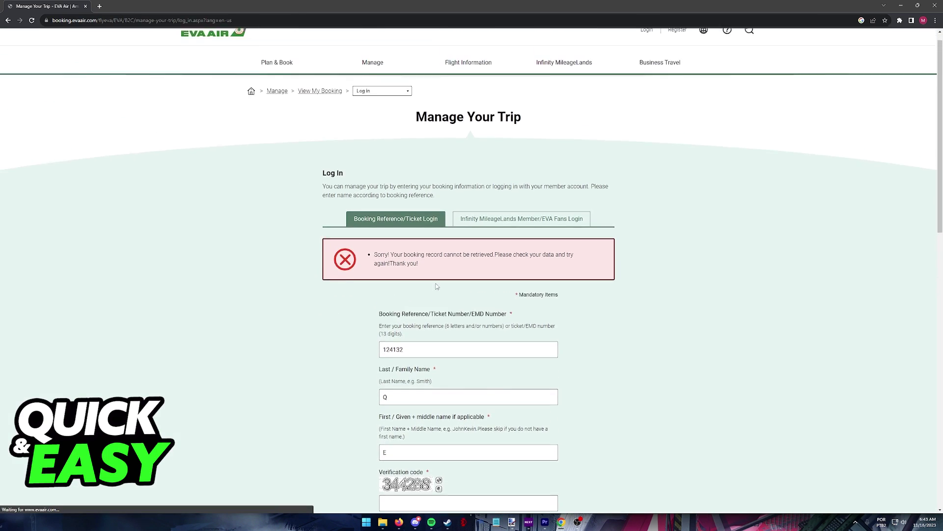
scroll(476, 214, down, 2)
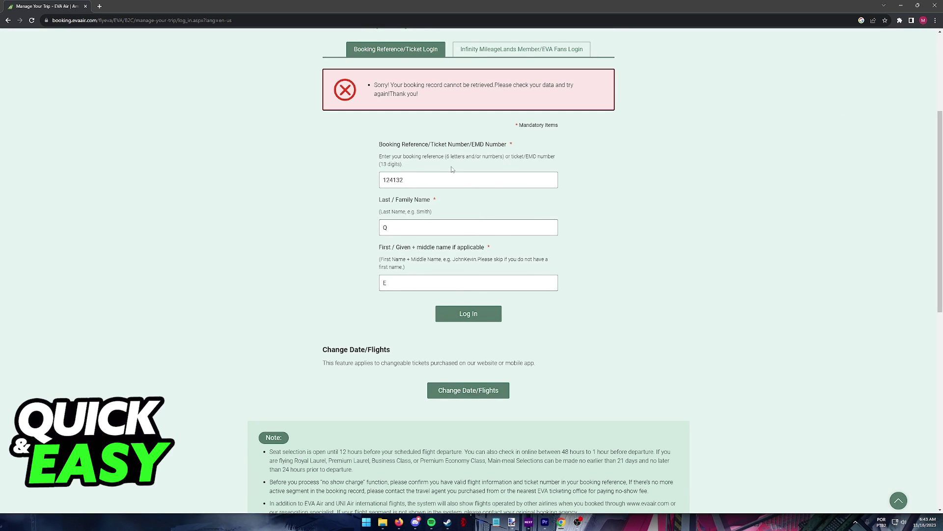
scroll(452, 169, up, 3)
click(463, 234)
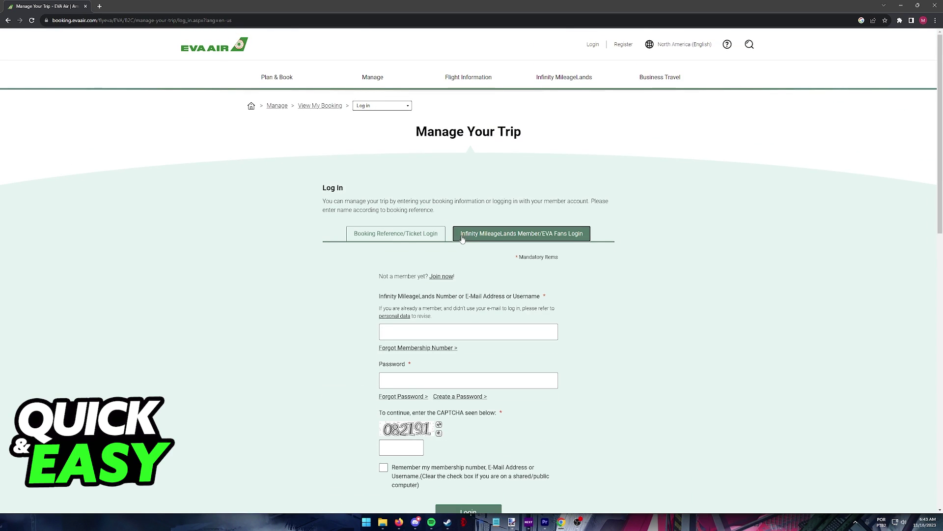
drag(450, 236, 546, 239)
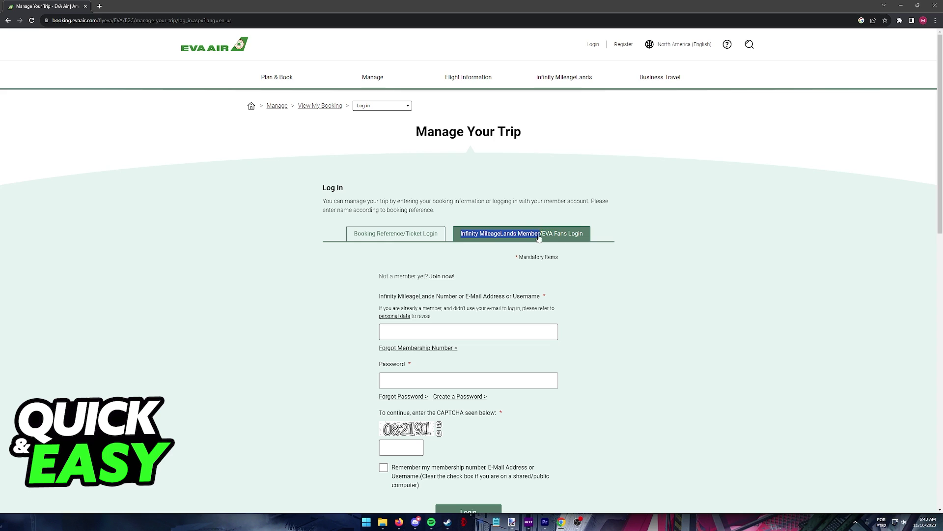
click(615, 240)
scroll(615, 240, down, 6)
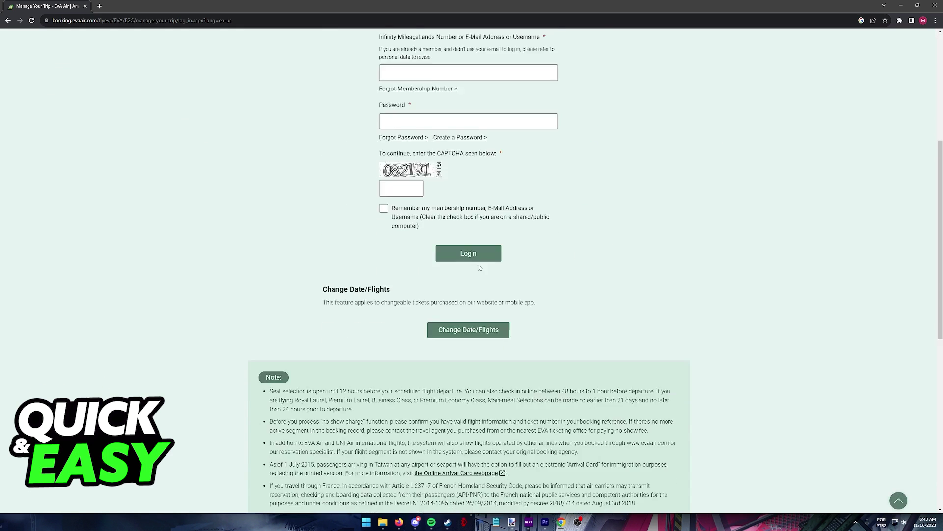
scroll(500, 242, up, 2)
scroll(489, 249, up, 4)
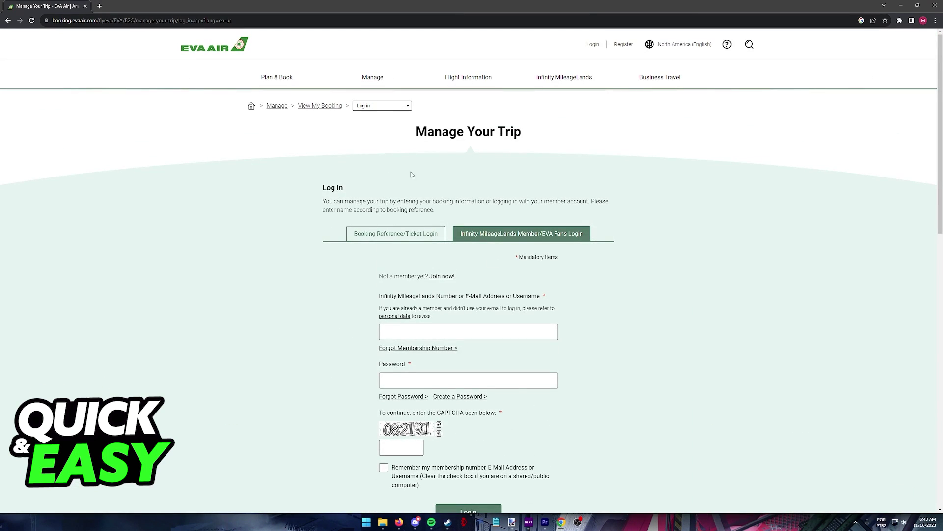